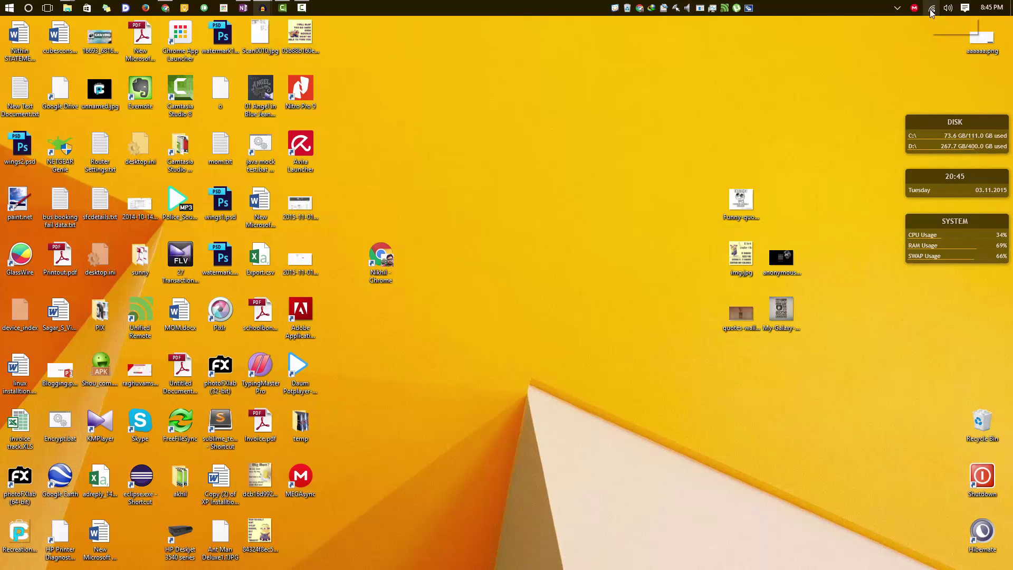
Step: Open Network and Sharing Center from the taskbar network icon's menu
{"action": "right_click", "coordinate": [845, 19]}
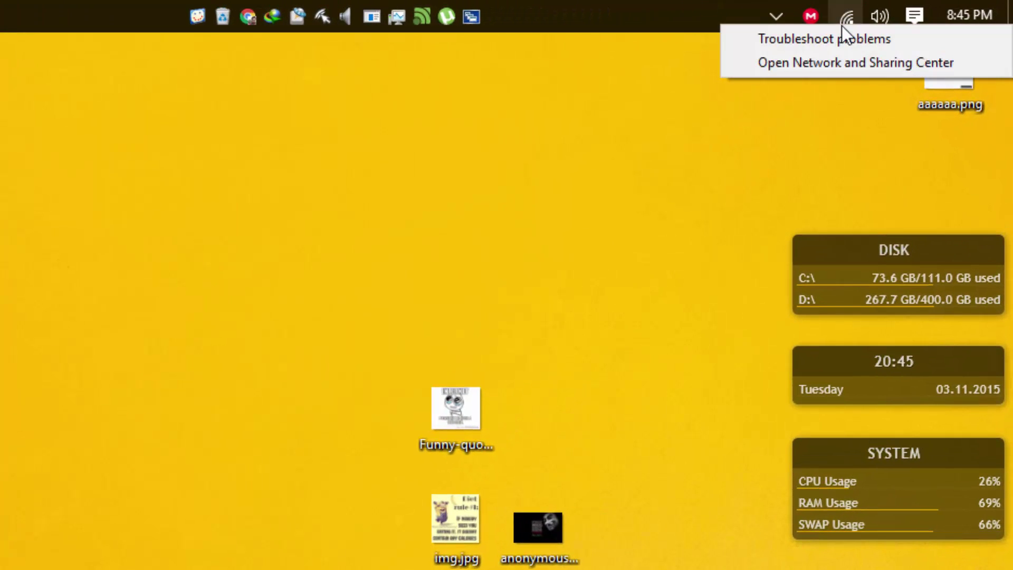
{"action": "left_click", "coordinate": [796, 66]}
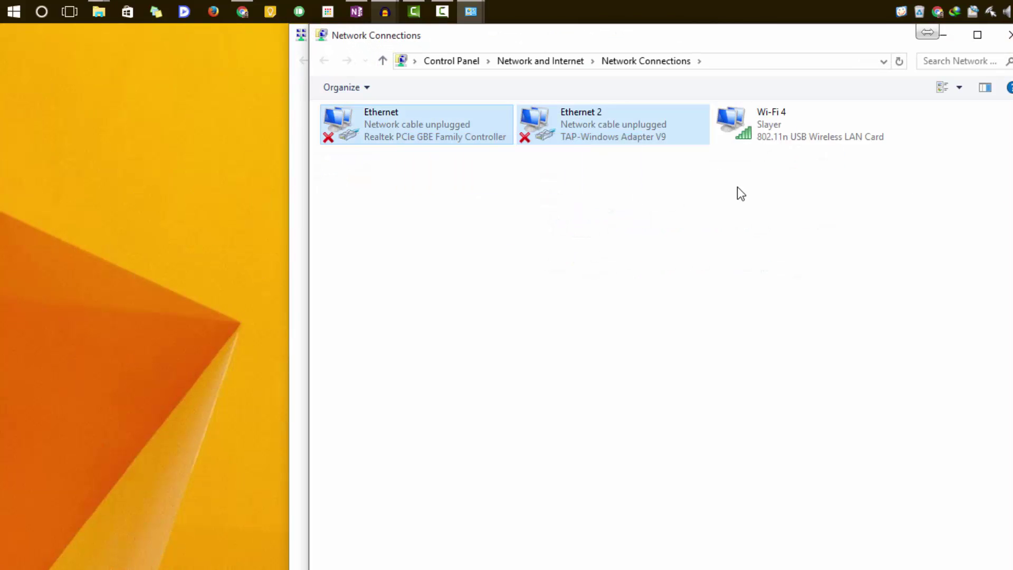
Step: Select the Wi-Fi 4 adapter and disable it from the toolbar
{"action": "left_click_drag", "start_coordinate": [884, 202], "coordinate": [772, 118]}
{"action": "left_click_drag", "start_coordinate": [868, 186], "coordinate": [748, 109]}
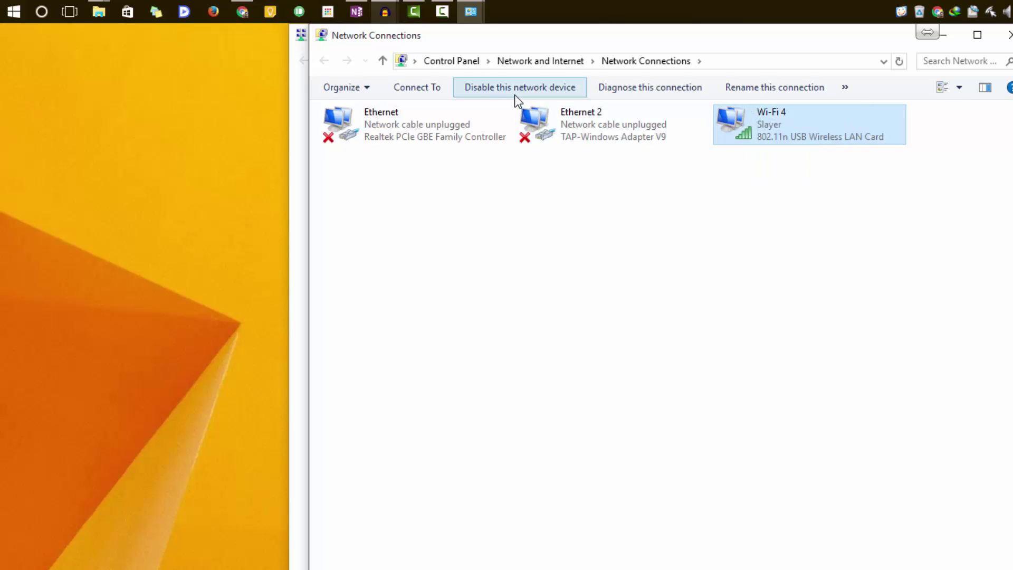
{"action": "left_click", "coordinate": [512, 88]}
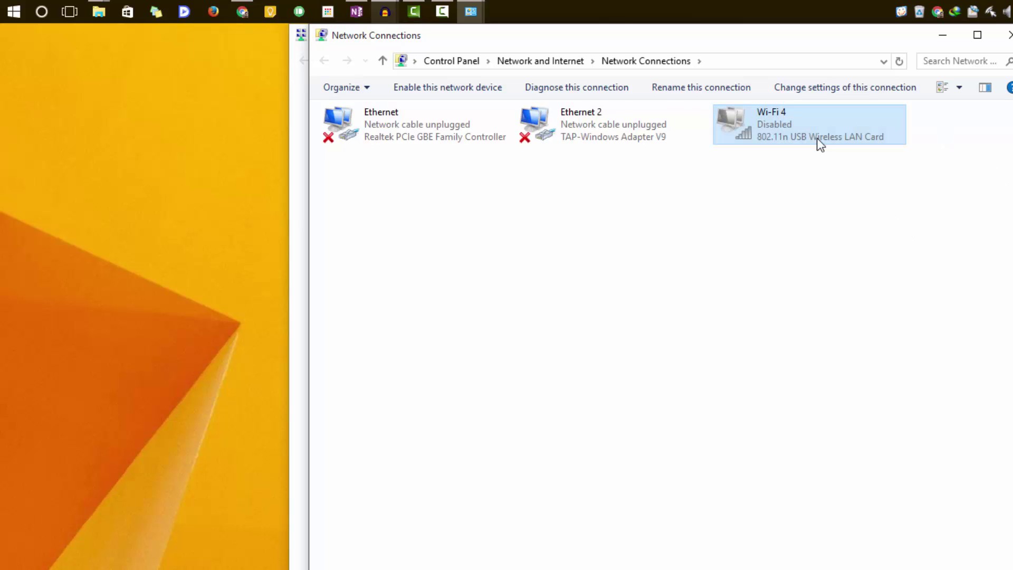
Step: Enable Wi-Fi 4 from its context menu, then deselect the adapter
{"action": "right_click", "coordinate": [807, 129]}
{"action": "left_click", "coordinate": [778, 148]}
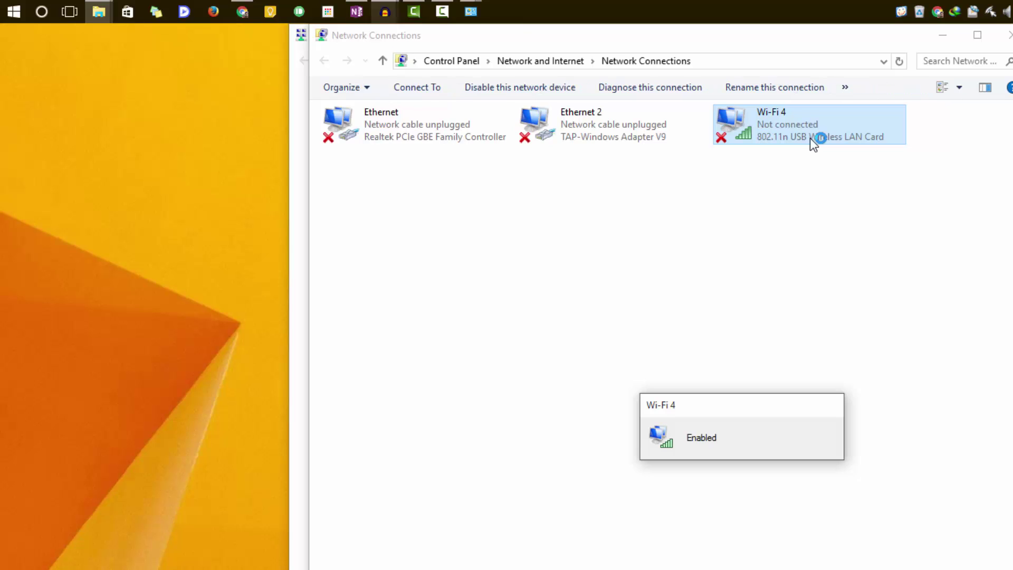
{"action": "left_click", "coordinate": [806, 200]}
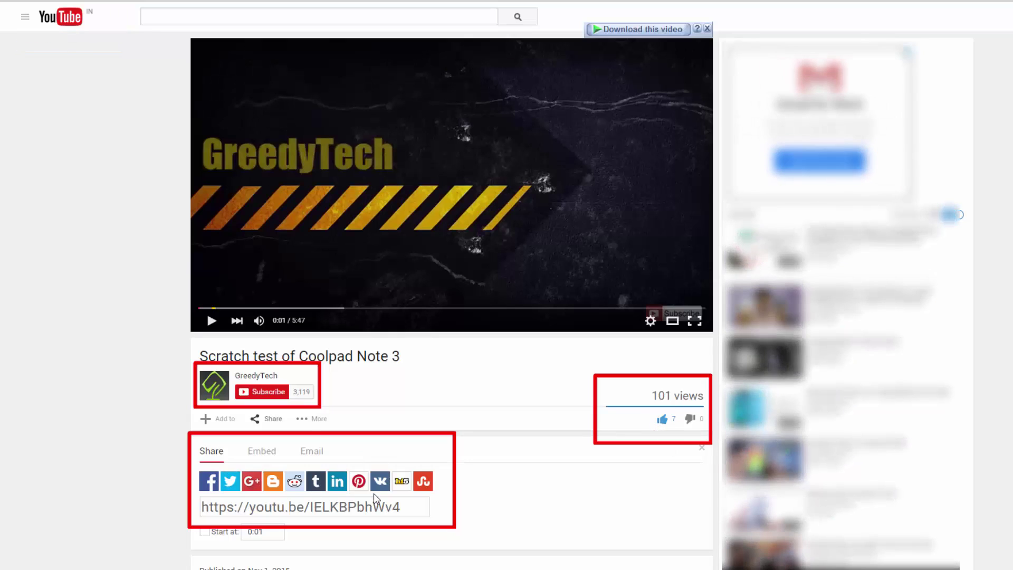
Step: Subscribe to GreedyTech and confirm OK on the public subscriptions notice
{"action": "left_click", "coordinate": [262, 393]}
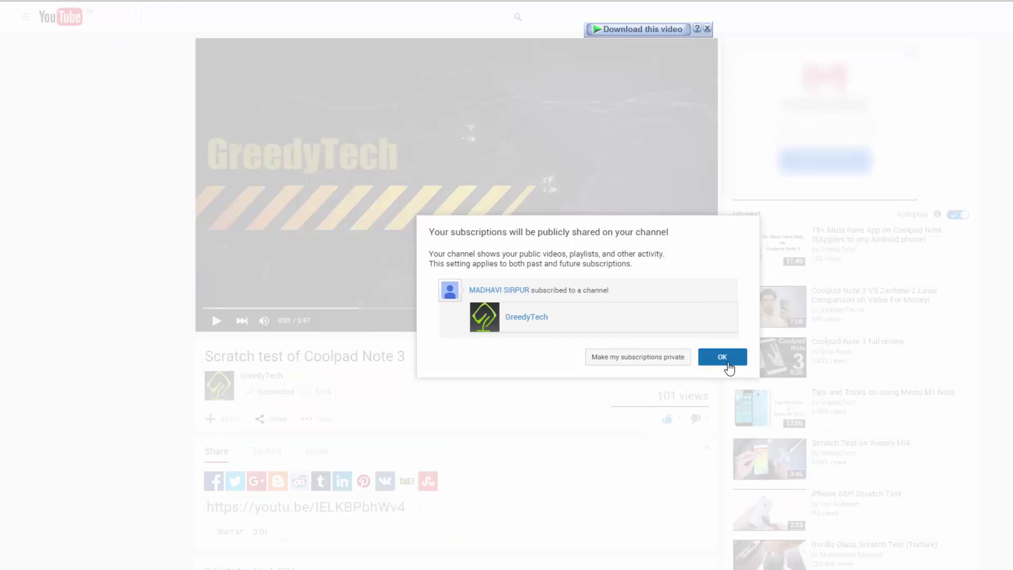
{"action": "left_click", "coordinate": [722, 357]}
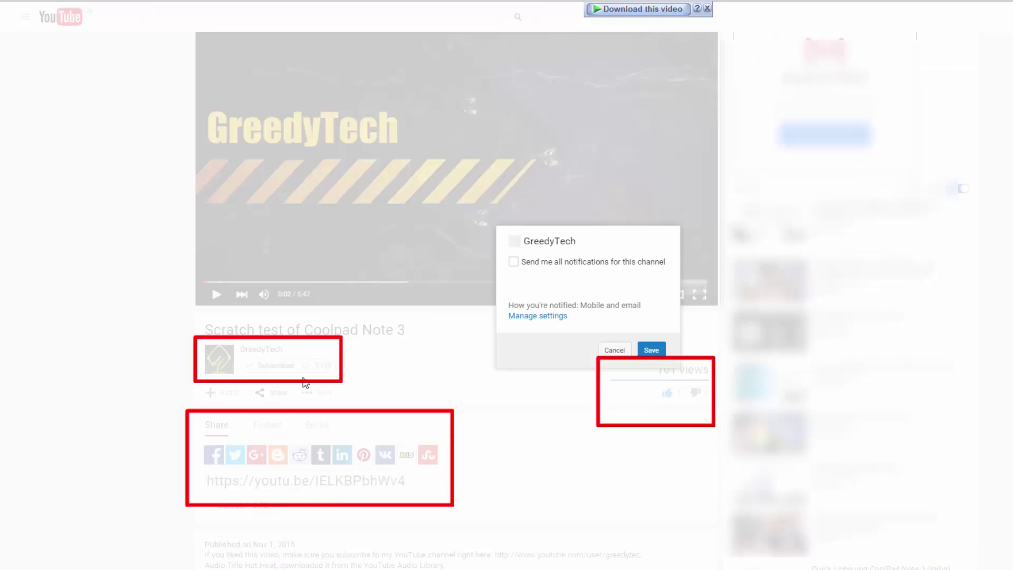